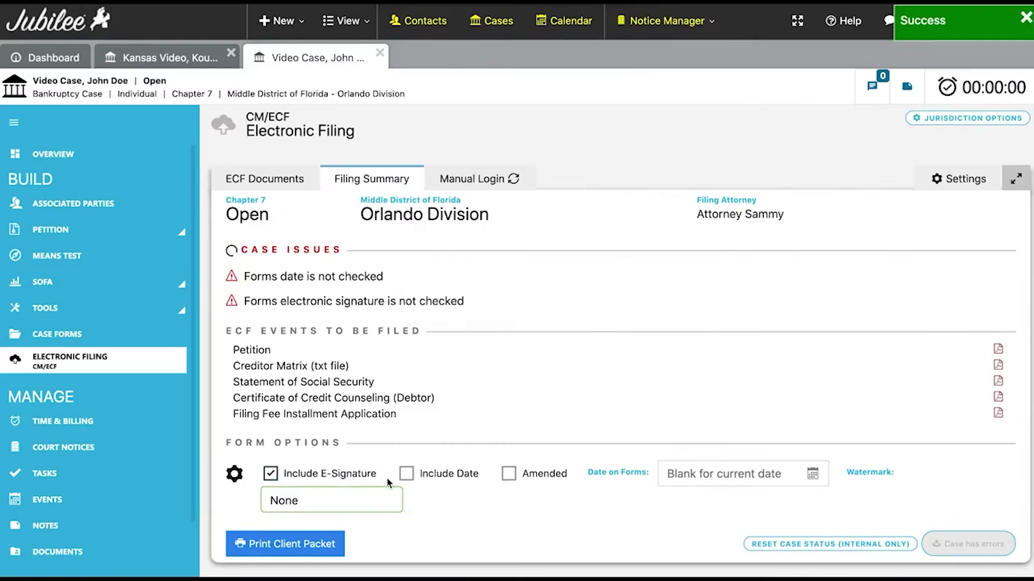
Step: Include the forms date and add the Petition event and CMTXV creditor matrix form
{"action": "left_click", "coordinate": [407, 451]}
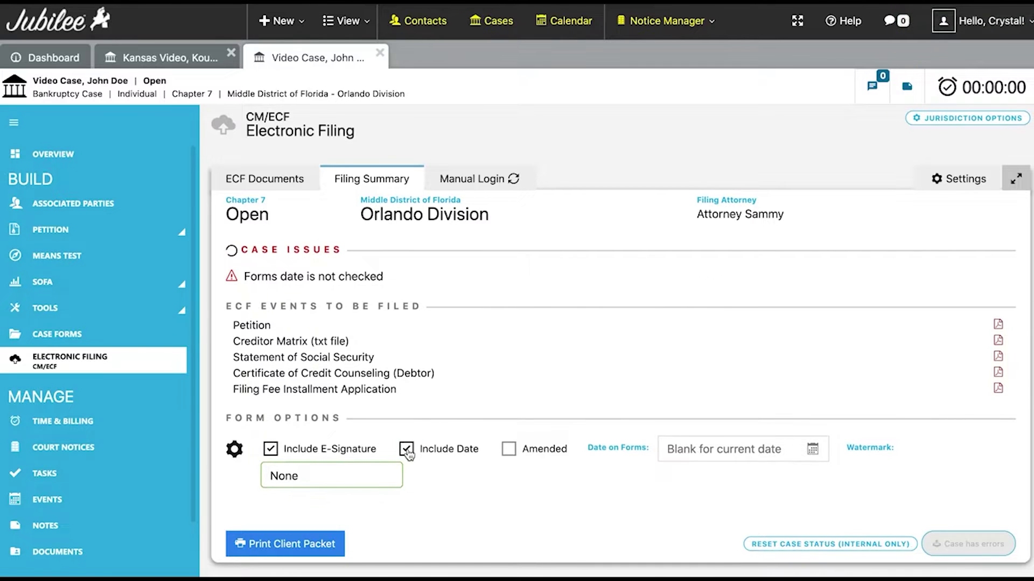
{"action": "left_click", "coordinate": [801, 456]}
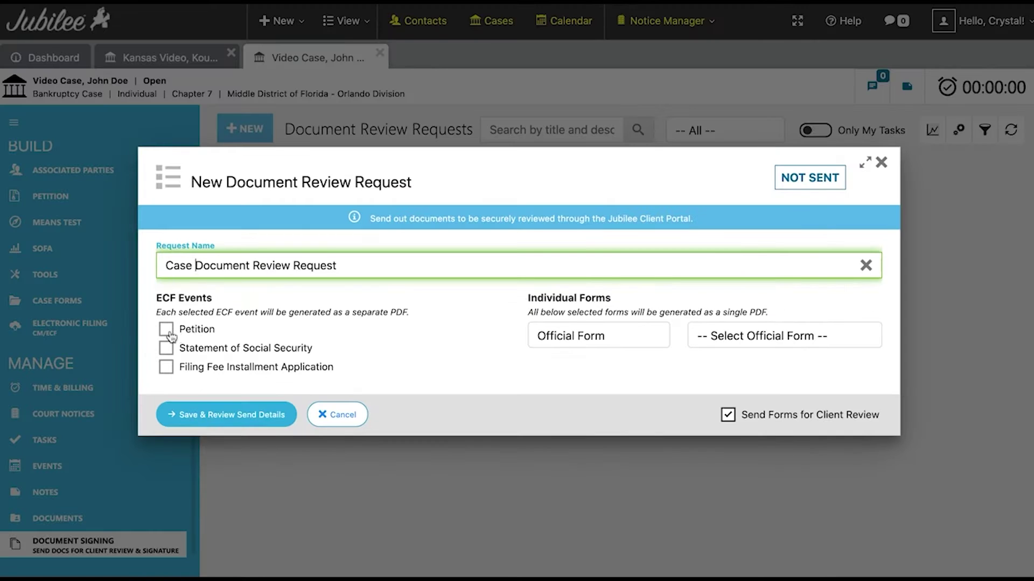
{"action": "left_click", "coordinate": [167, 329]}
{"action": "left_click", "coordinate": [727, 336]}
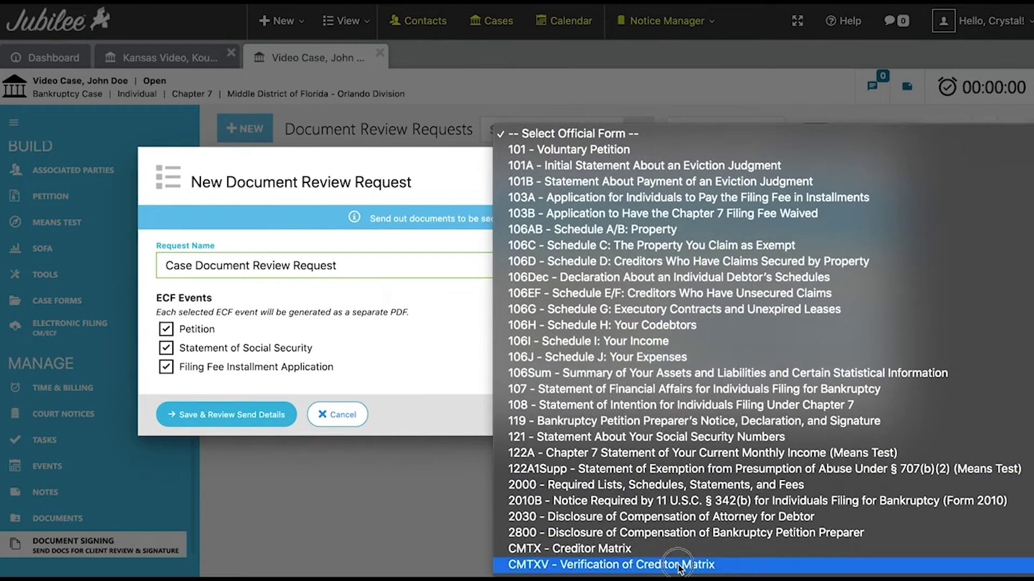
{"action": "left_click", "coordinate": [682, 565]}
Step: Add the local declaration under penalty of perjury and domestic support certification forms
{"action": "left_click", "coordinate": [601, 338]}
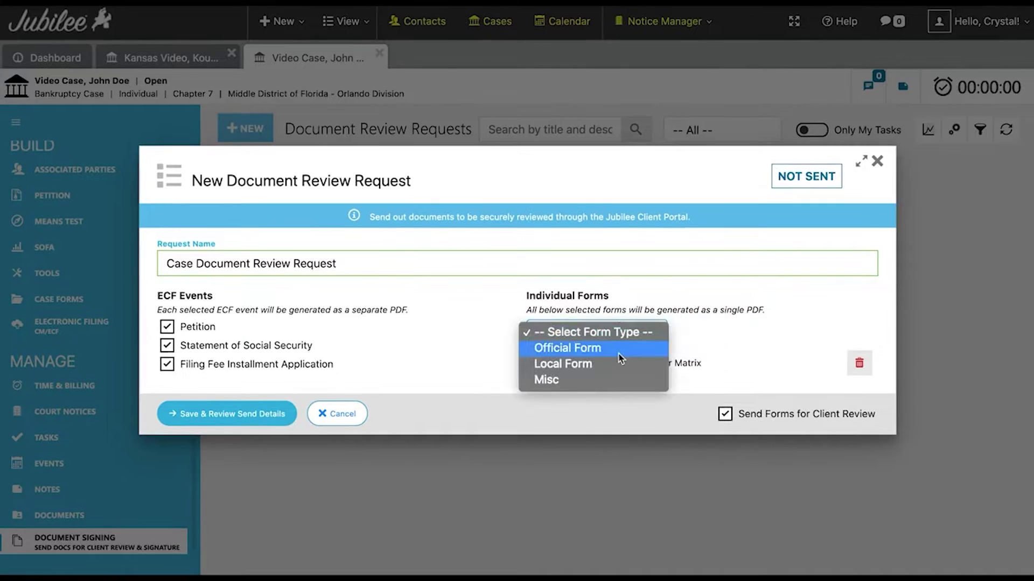
{"action": "left_click", "coordinate": [618, 370]}
{"action": "left_click", "coordinate": [740, 339]}
{"action": "left_click", "coordinate": [740, 340]}
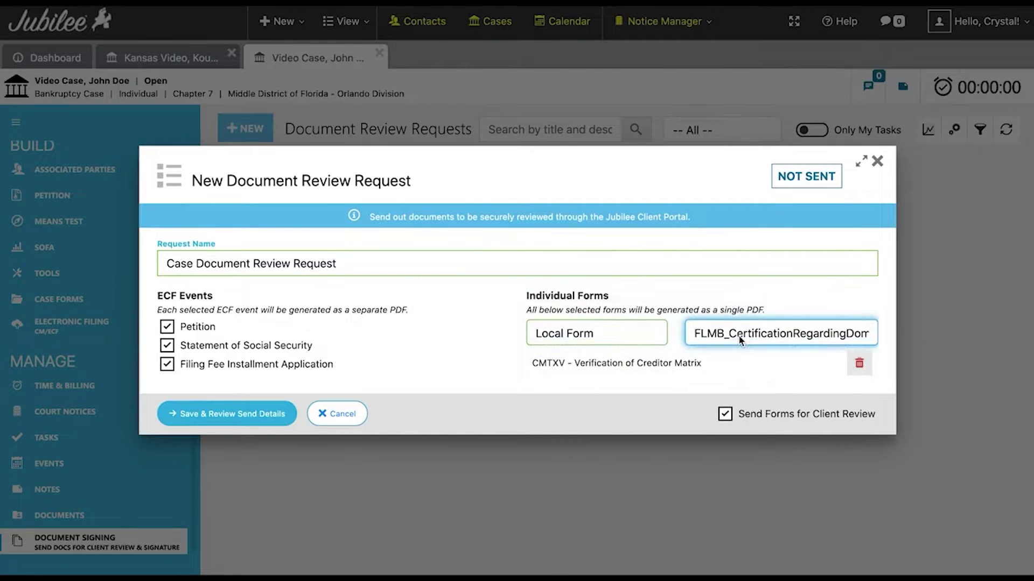
{"action": "left_click", "coordinate": [740, 348]}
{"action": "left_click", "coordinate": [804, 303]}
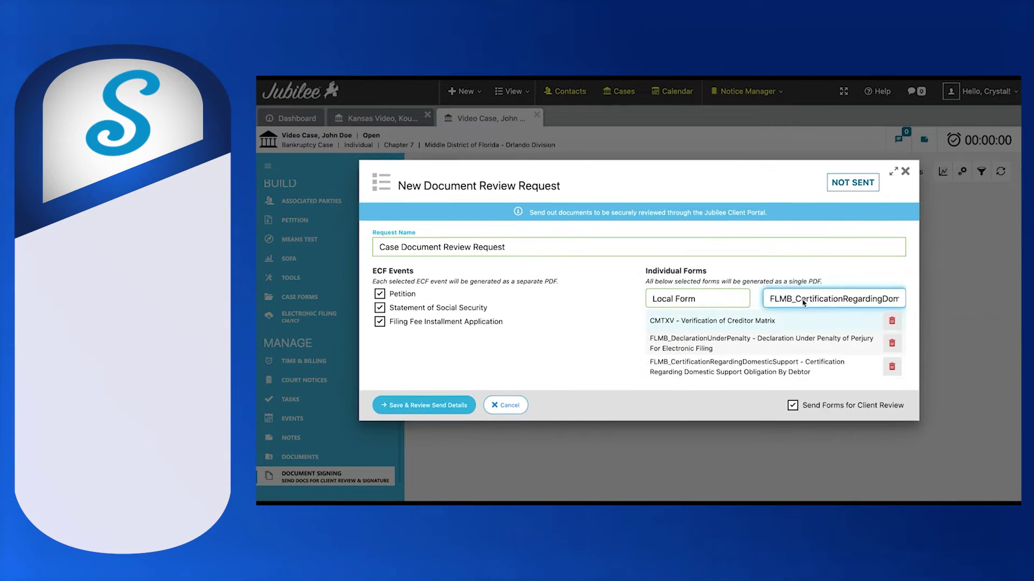
{"action": "left_click", "coordinate": [670, 299]}
Step: Add the 111 Declaration For Electronic Filing (Partial) form and save the review request
{"action": "left_click", "coordinate": [775, 301]}
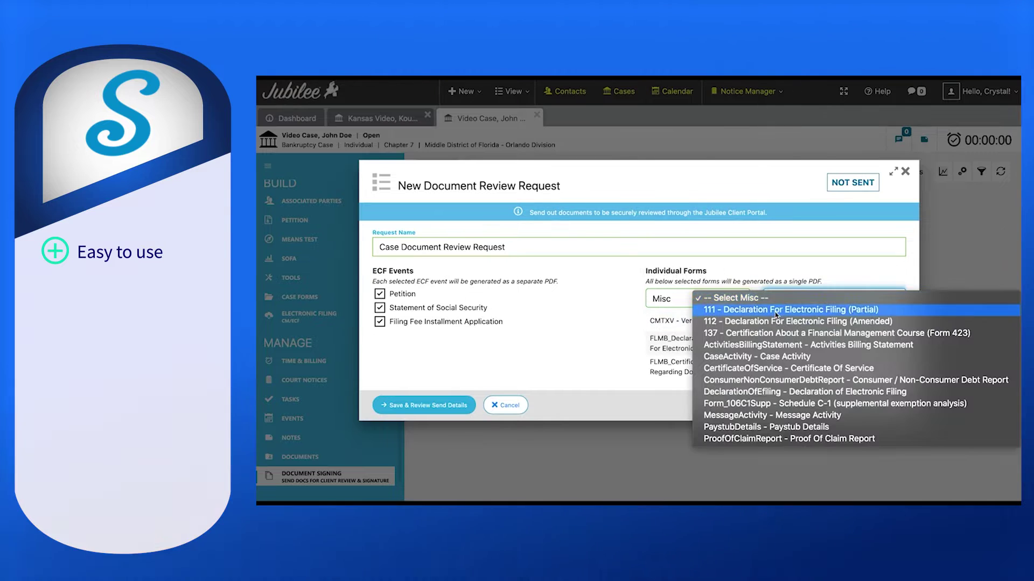
{"action": "left_click", "coordinate": [775, 309]}
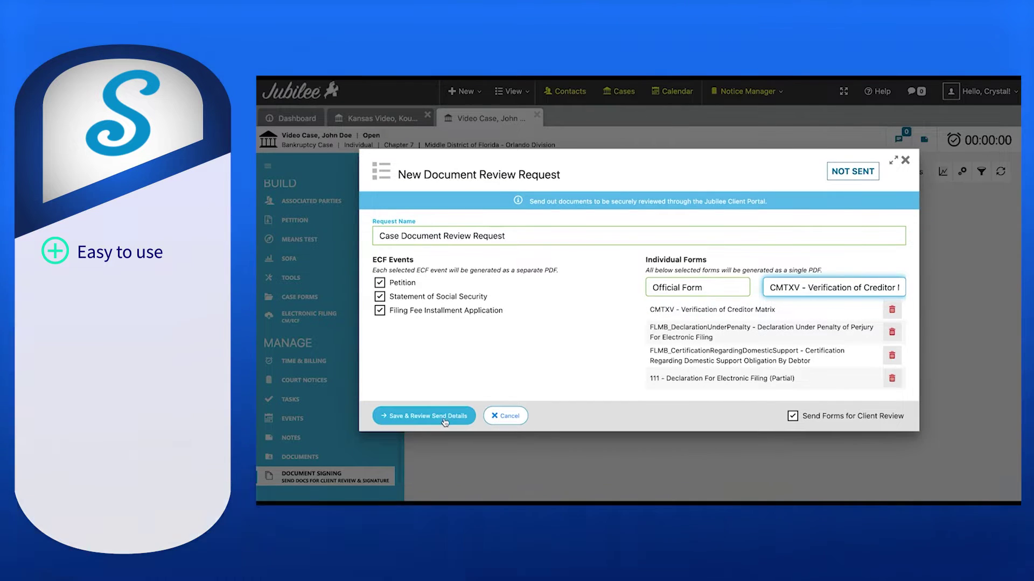
{"action": "left_click", "coordinate": [451, 415]}
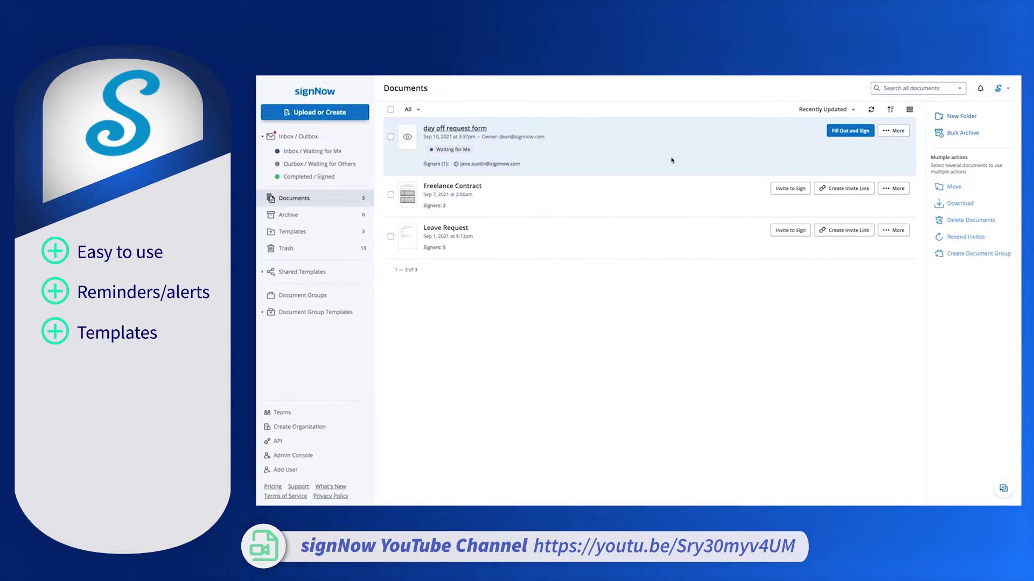
Step: Open the day off request form and create a new handwriting-style signature
{"action": "left_click", "coordinate": [828, 134]}
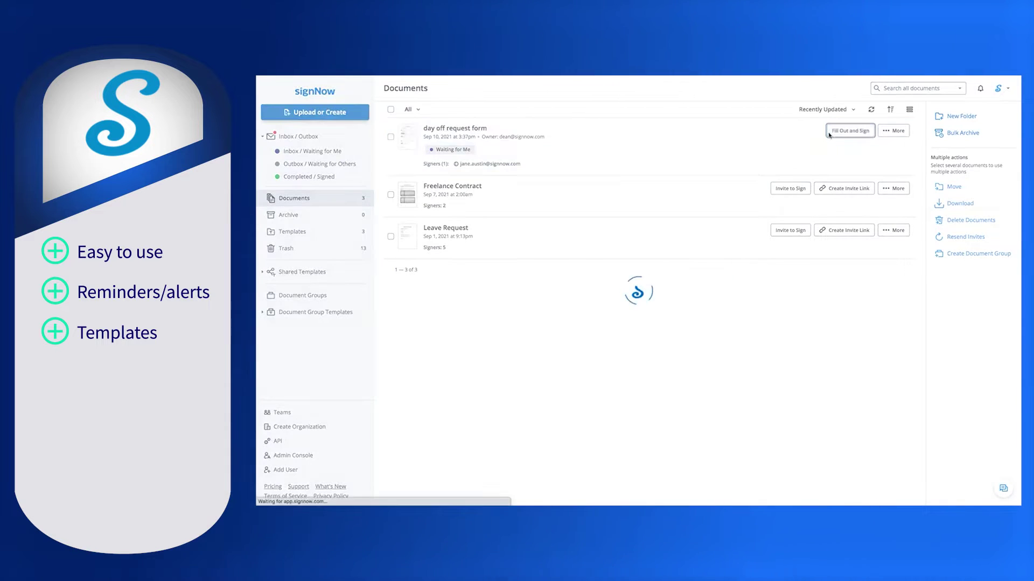
{"action": "left_click", "coordinate": [701, 189]}
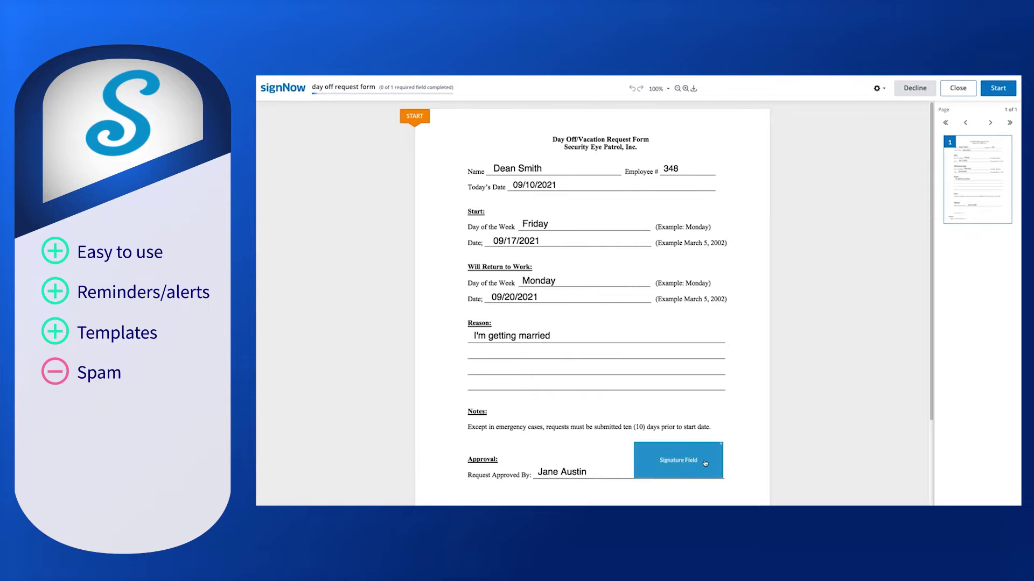
{"action": "left_click", "coordinate": [673, 419]}
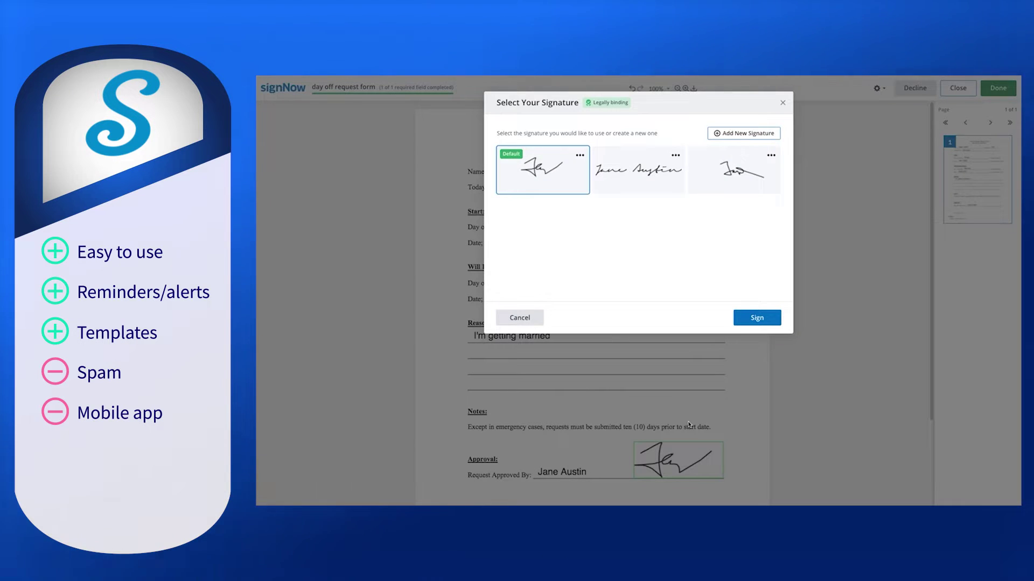
{"action": "left_click", "coordinate": [774, 135]}
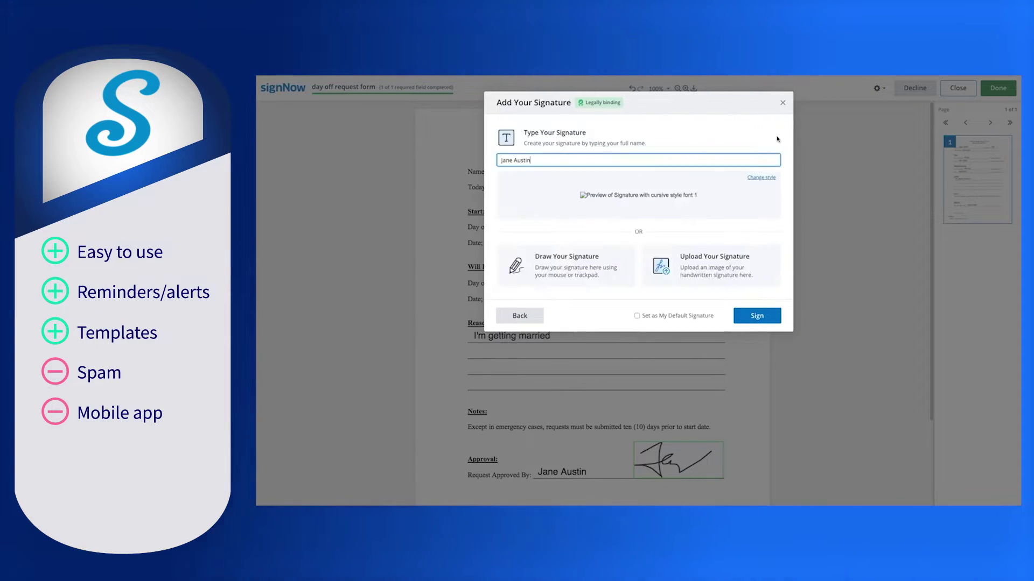
{"action": "left_click", "coordinate": [766, 178]}
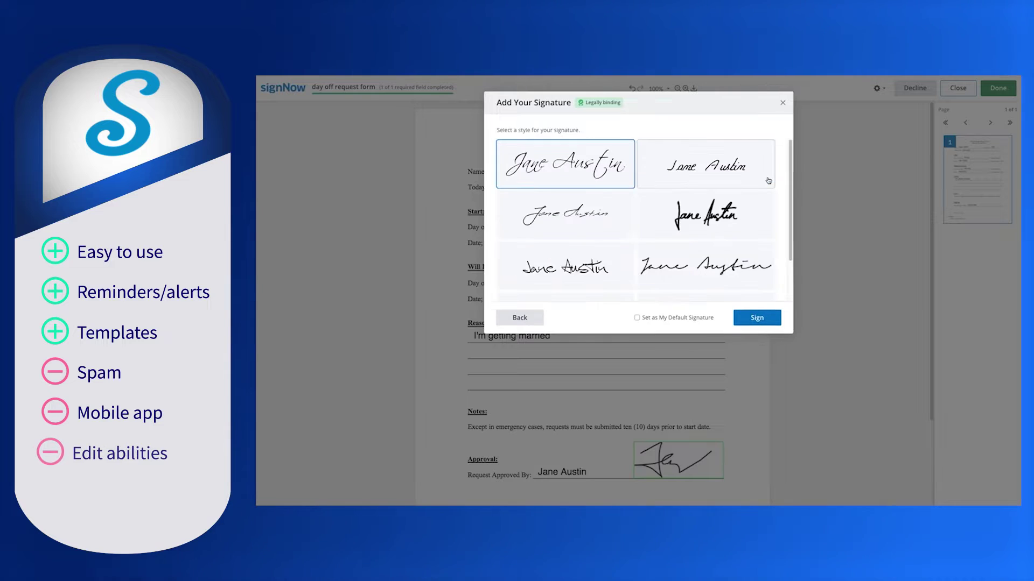
{"action": "left_click", "coordinate": [744, 260]}
Step: Draw the signature by hand, apply it to the form and finish signing
{"action": "left_click", "coordinate": [540, 272]}
{"action": "left_click_drag", "start_coordinate": [445, 145], "coordinate": [523, 203]}
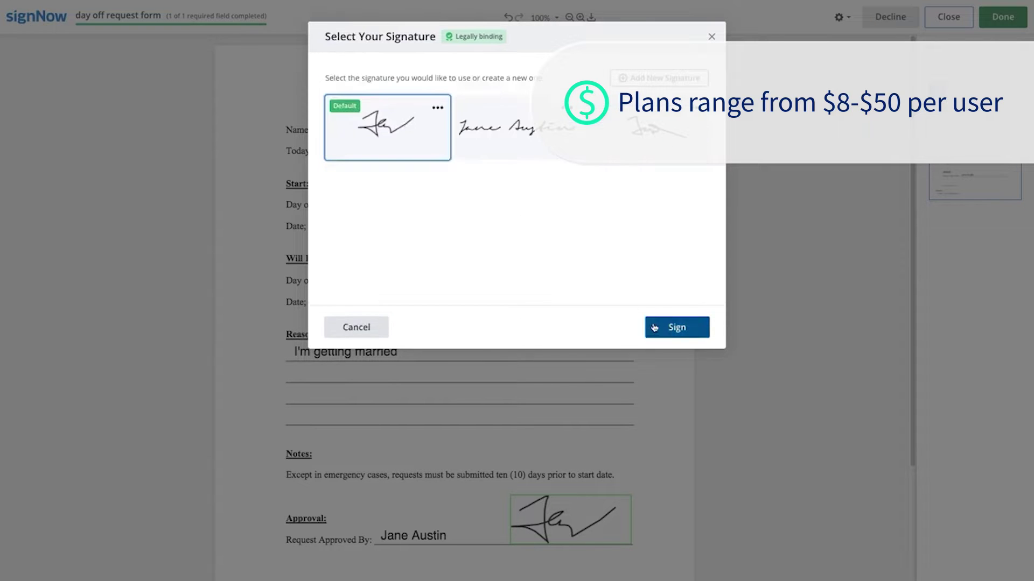
{"action": "left_click", "coordinate": [654, 327]}
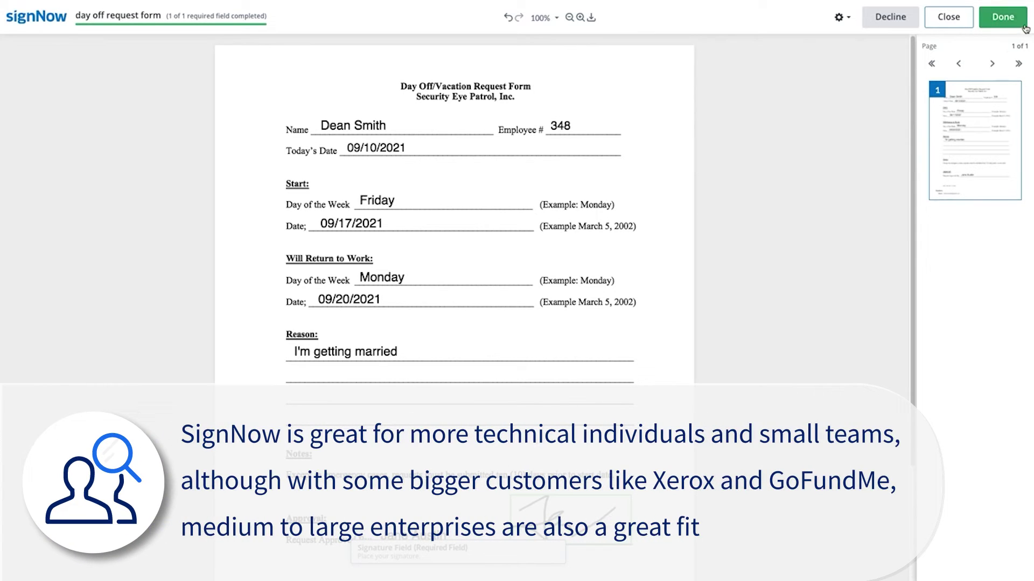
{"action": "left_click", "coordinate": [1024, 24]}
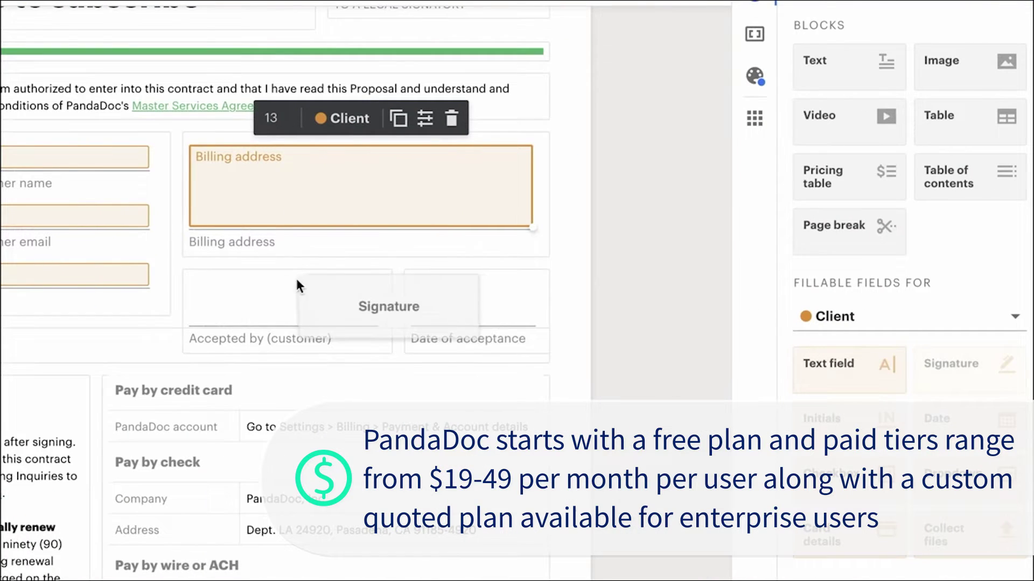
Step: Place a signature field above 'Accepted by (customer)' and bring up the send options
{"action": "left_click_drag", "start_coordinate": [959, 382], "coordinate": [279, 295]}
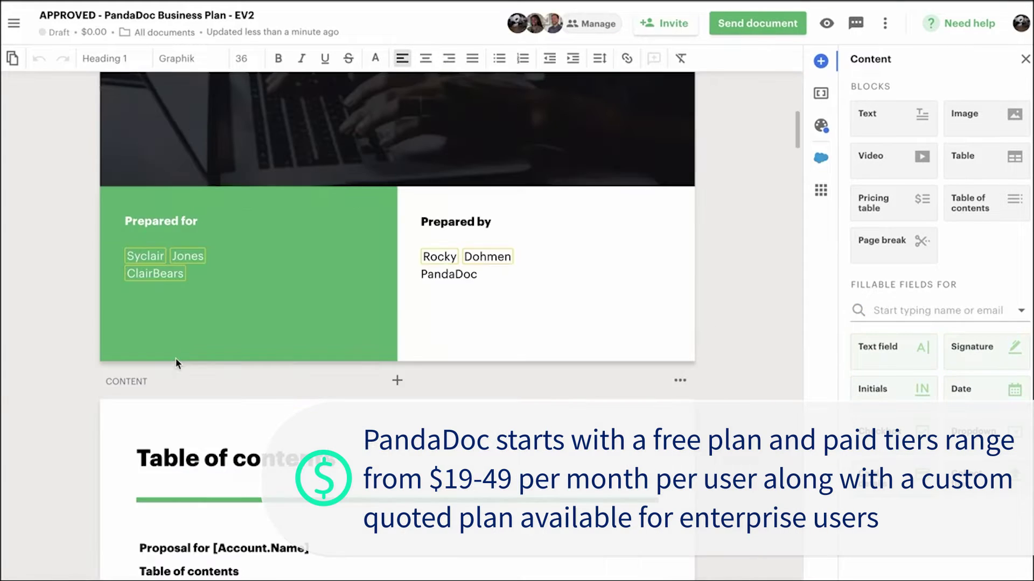
{"action": "left_click", "coordinate": [795, 24]}
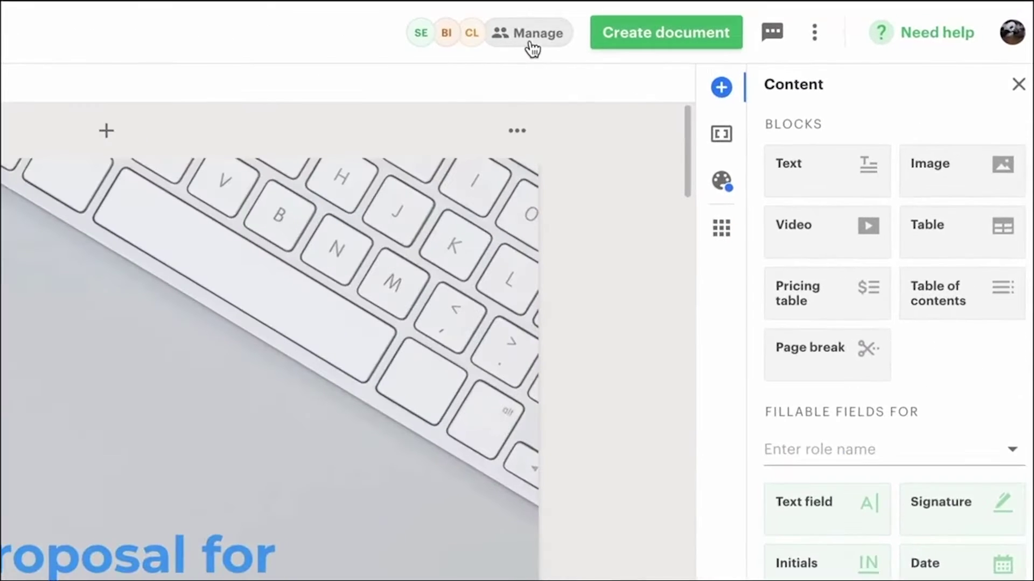
Step: Turn on a fixed signing order among the recipient roles and move Client to sign first
{"action": "left_click", "coordinate": [526, 36]}
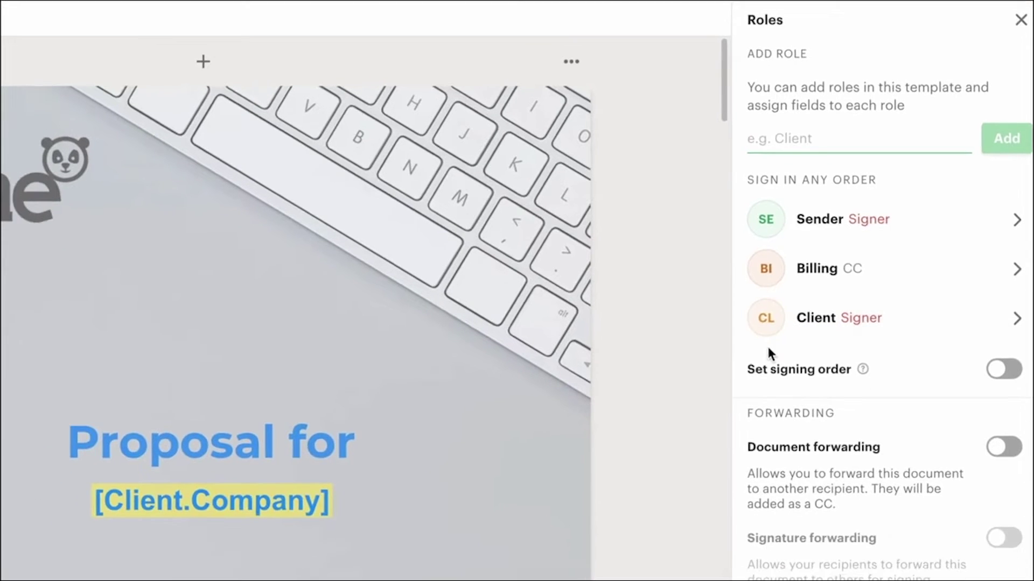
{"action": "left_click", "coordinate": [993, 376]}
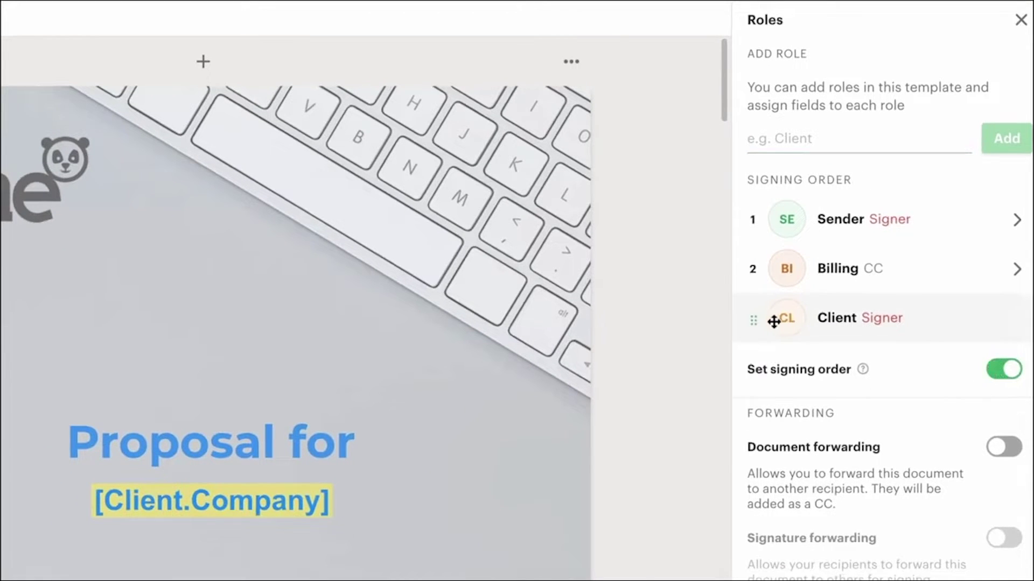
{"action": "left_click_drag", "start_coordinate": [775, 322], "coordinate": [759, 286]}
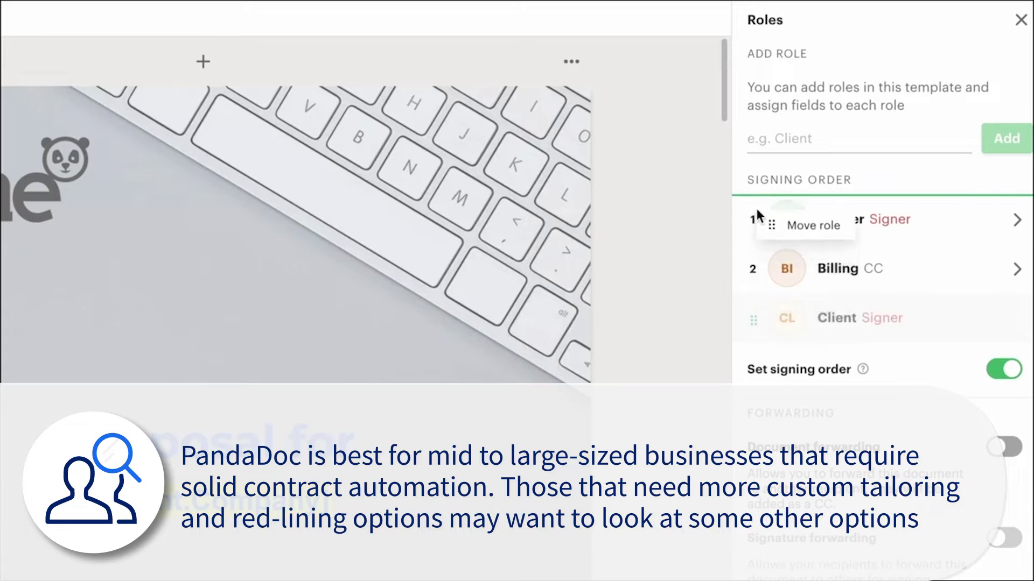
{"action": "left_click_drag", "start_coordinate": [757, 228], "coordinate": [755, 206]}
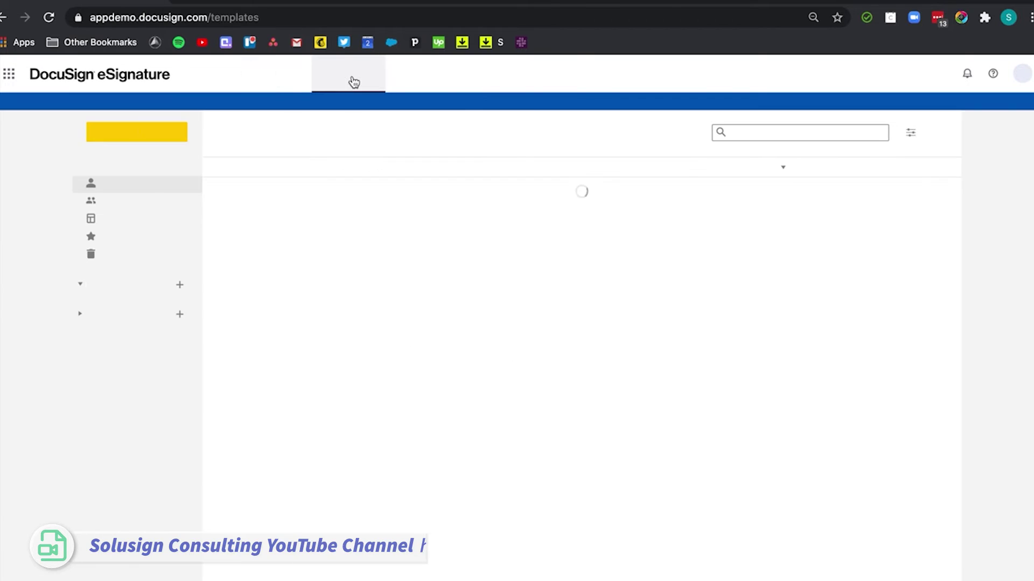
Step: Create a new DocuSign template and upload the car rental application PDF
{"action": "left_click", "coordinate": [140, 132]}
{"action": "left_click", "coordinate": [142, 156]}
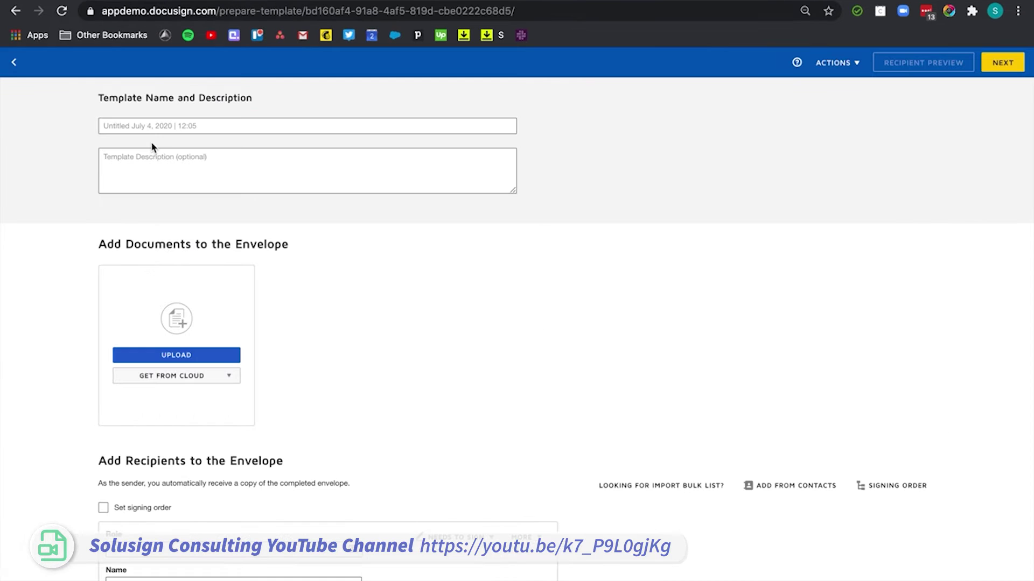
{"action": "type", "text": "Car rental application form"}
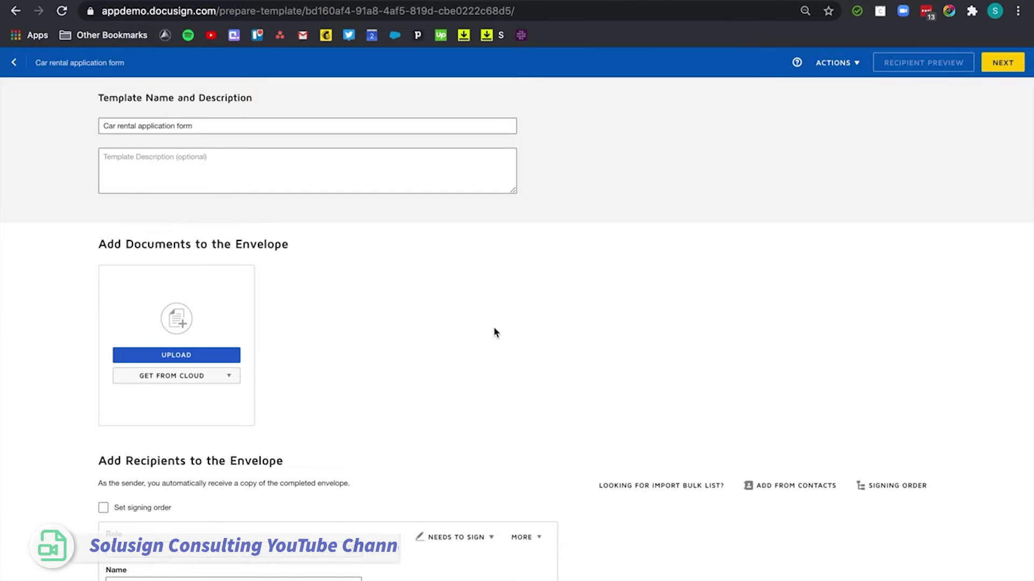
{"action": "left_click", "coordinate": [154, 358]}
{"action": "key", "text": "Return"}
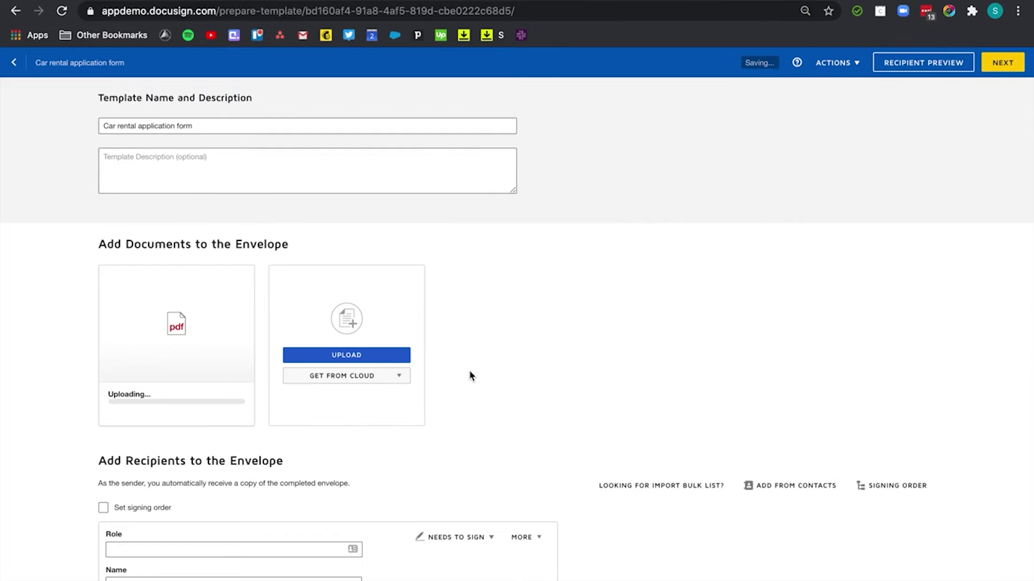
{"action": "scroll", "coordinate": [470, 376], "scroll_direction": "down", "scroll_amount": 3}
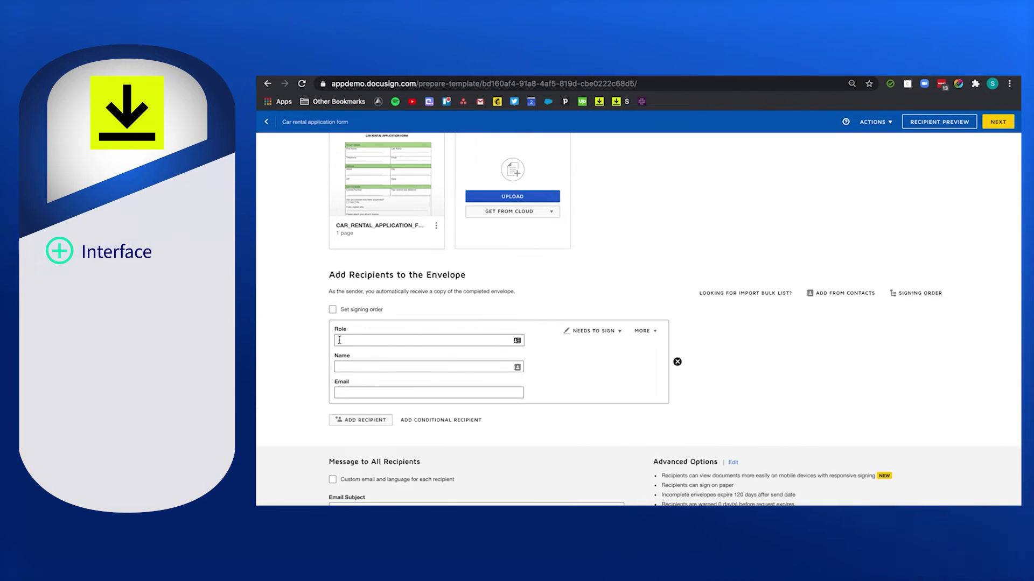
Step: Fill in the first recipient's role, enable per-recipient email and language, and start the customer's message
{"action": "left_click", "coordinate": [368, 341]}
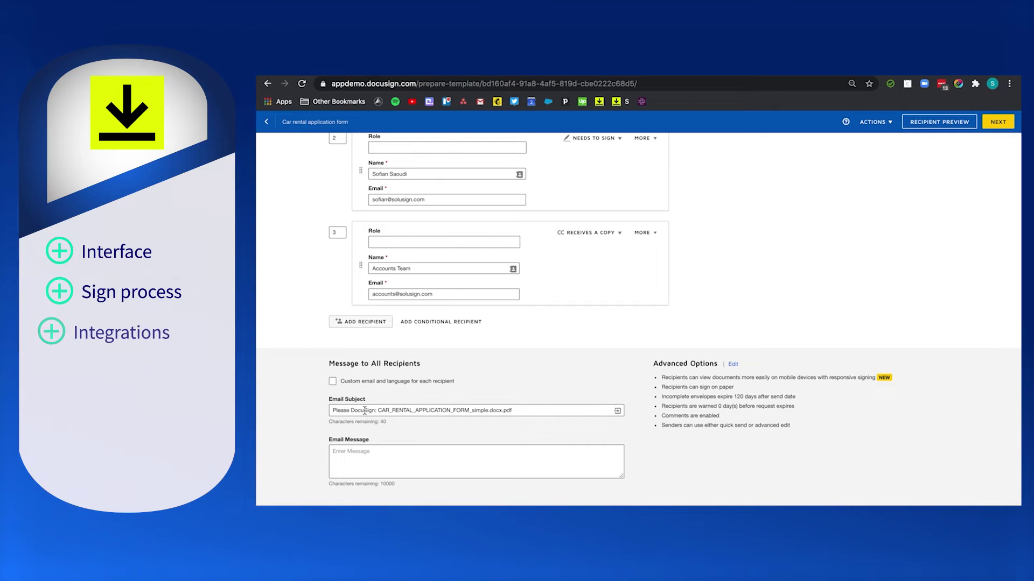
{"action": "left_click", "coordinate": [332, 381]}
{"action": "scroll", "coordinate": [341, 266], "scroll_direction": "down", "scroll_amount": 3}
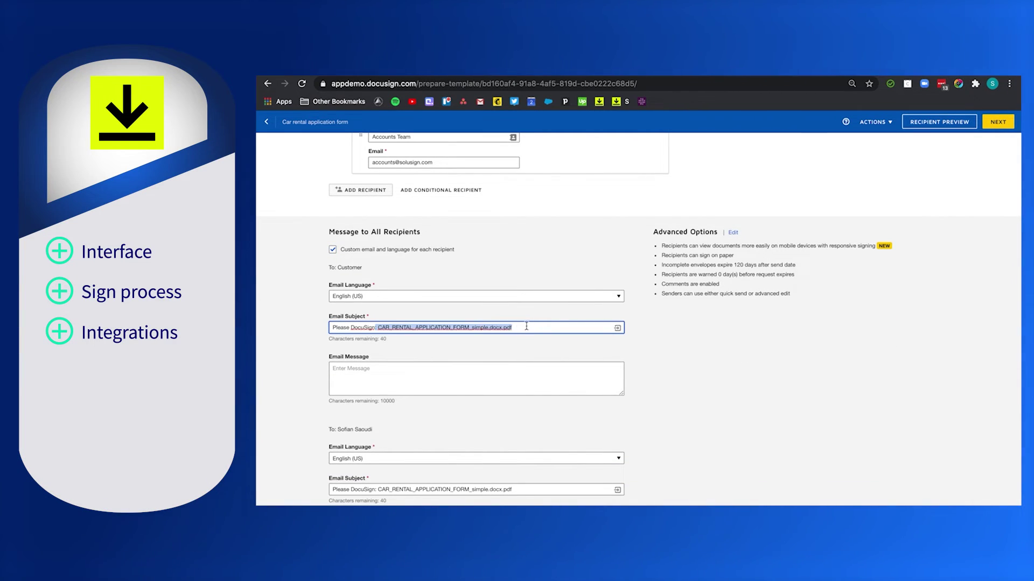
{"action": "type", "text": "Please DocuSign your car rental aplication"}
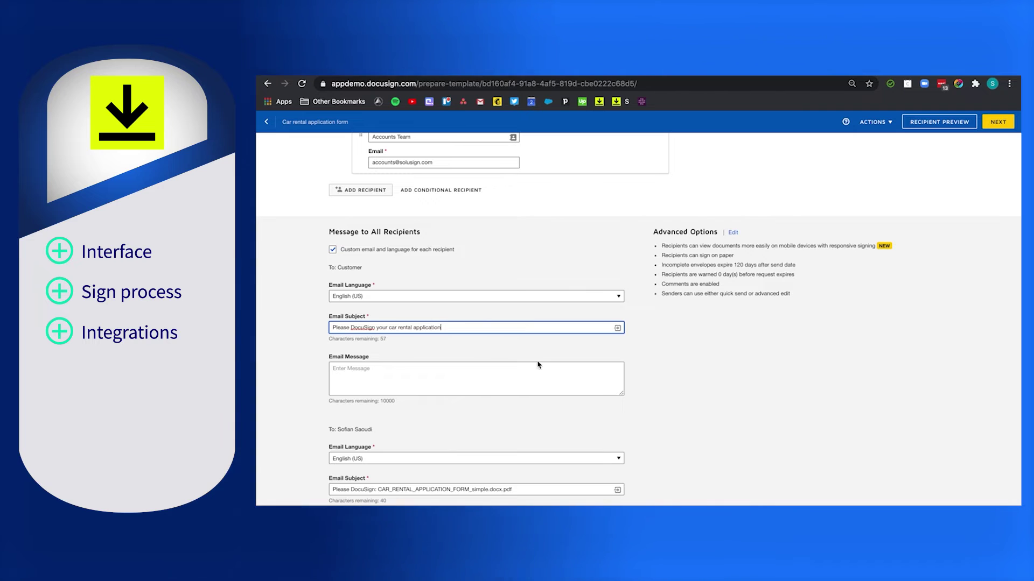
{"action": "left_click", "coordinate": [533, 376]}
{"action": "type", "text": "Thank you for choosing us!"}
{"action": "scroll", "coordinate": [477, 323], "scroll_direction": "down", "scroll_amount": 3}
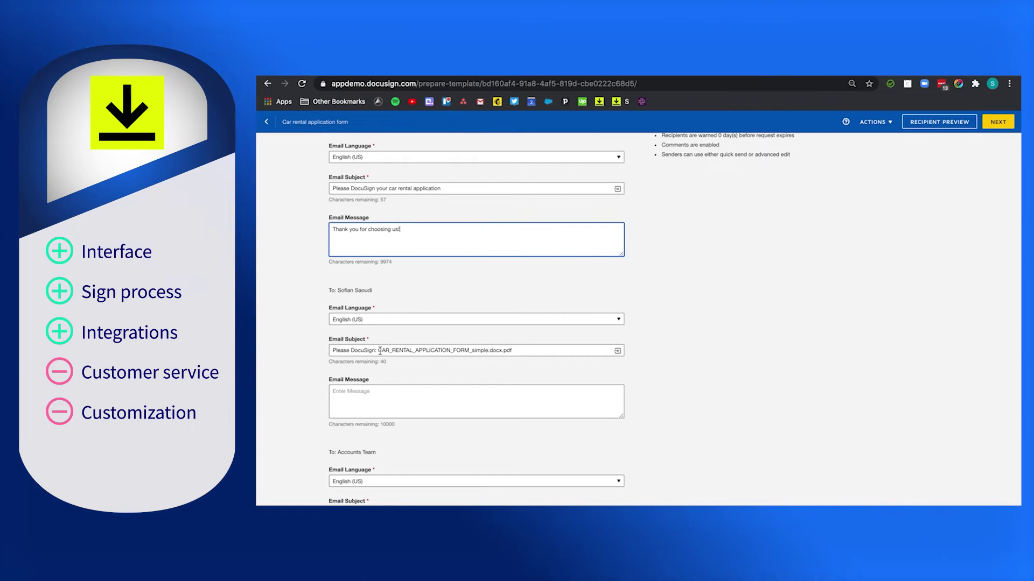
Step: Replace the file name in the second email subject with the Customer's Name
{"action": "left_click_drag", "start_coordinate": [379, 351], "coordinate": [512, 350]}
{"action": "key", "text": "BackSpace"}
{"action": "left_click", "coordinate": [617, 351]}
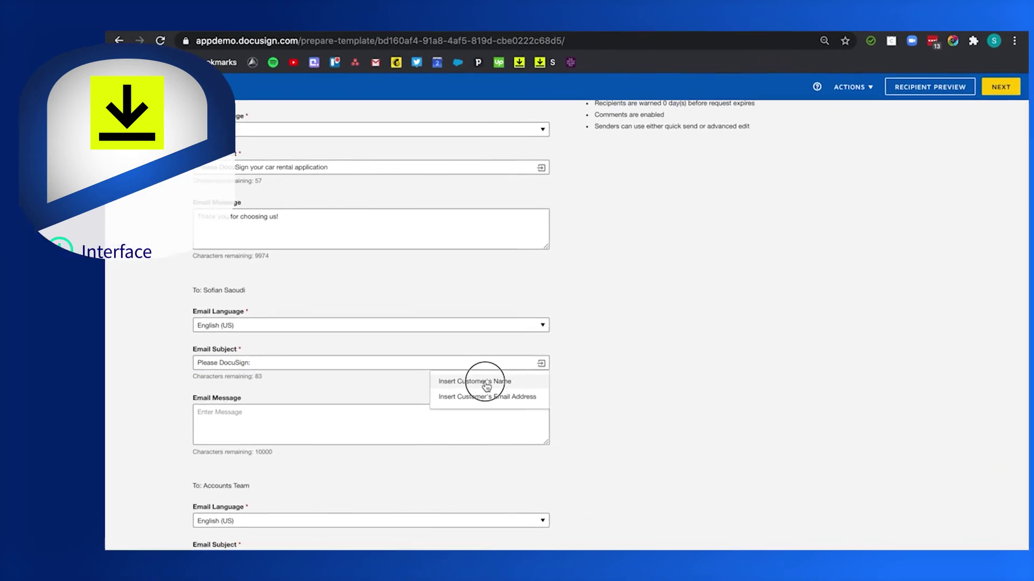
{"action": "left_click", "coordinate": [534, 370]}
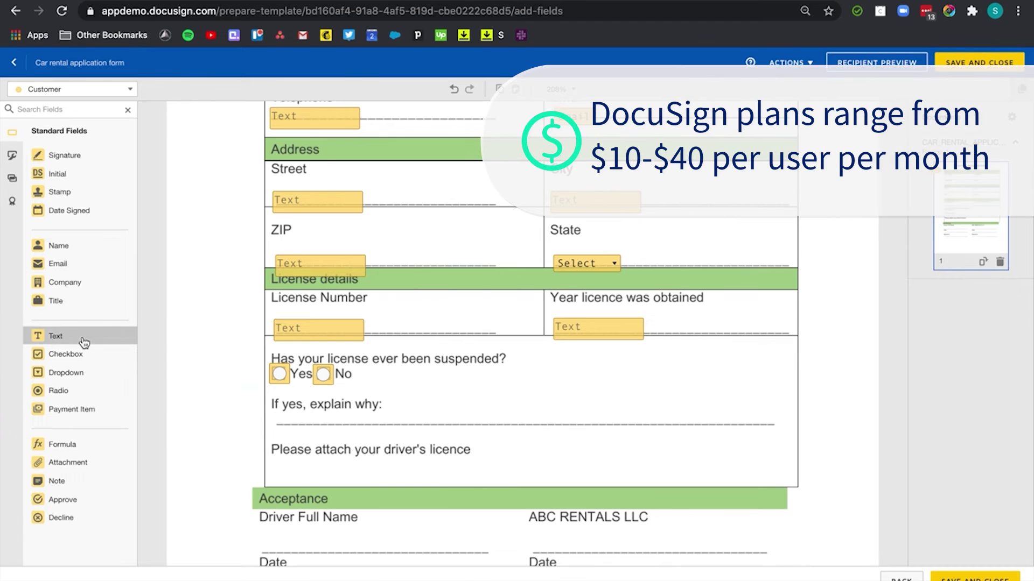
Step: Add a text field under 'If yes, explain why' and set the first radio value to Yes
{"action": "left_click_drag", "start_coordinate": [274, 420], "coordinate": [272, 415]}
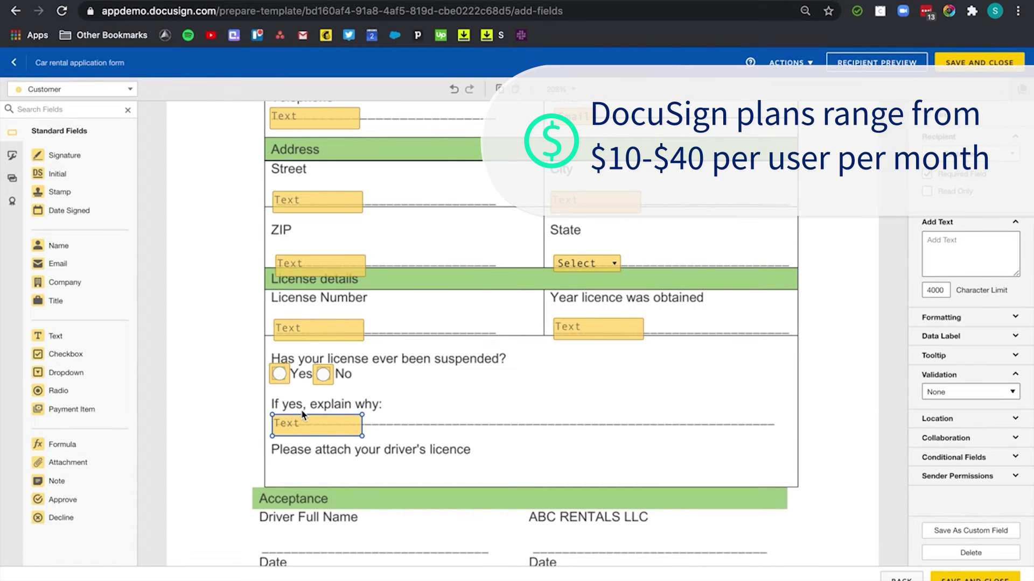
{"action": "left_click", "coordinate": [281, 377]}
{"action": "left_click", "coordinate": [998, 283]}
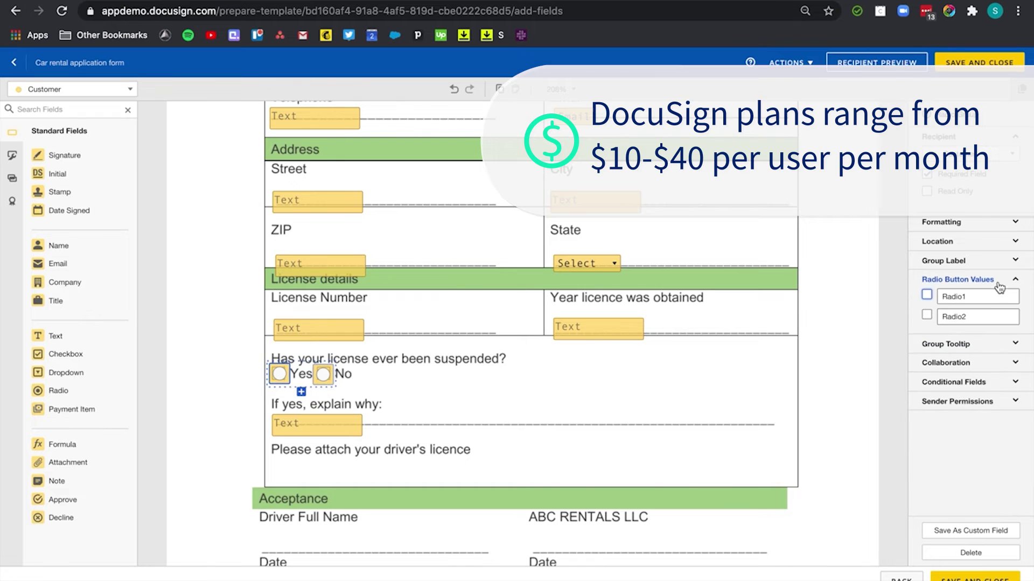
{"action": "type", "text": "Yes"}
{"action": "key", "text": "Tab"}
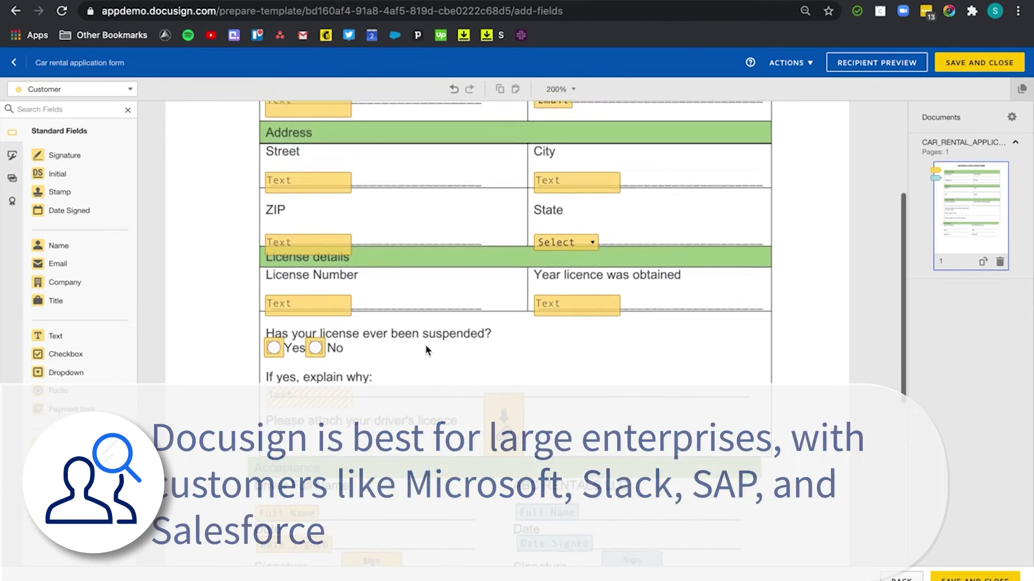
{"action": "left_click_drag", "start_coordinate": [505, 452], "coordinate": [879, 252]}
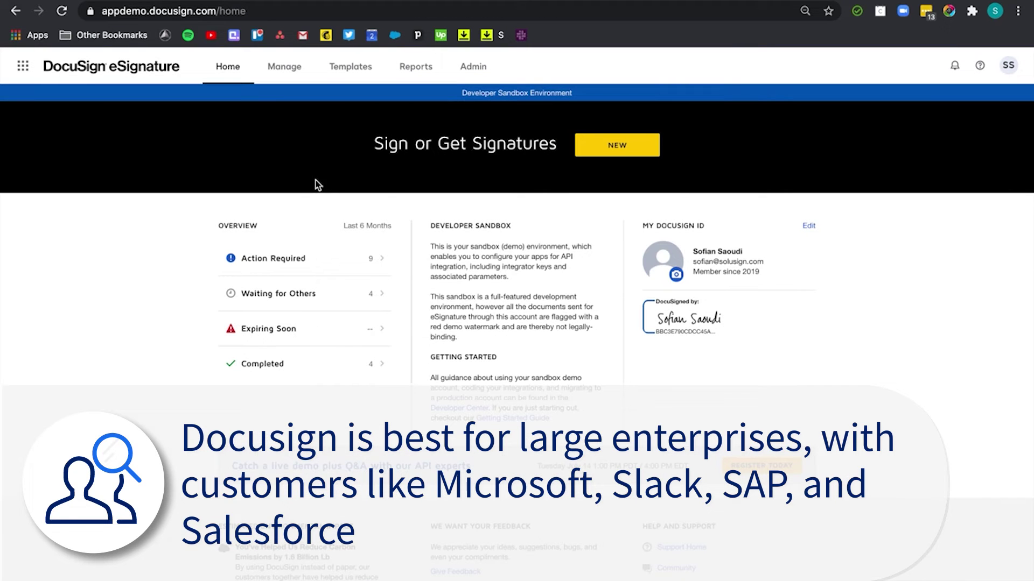
{"action": "left_click", "coordinate": [350, 68]}
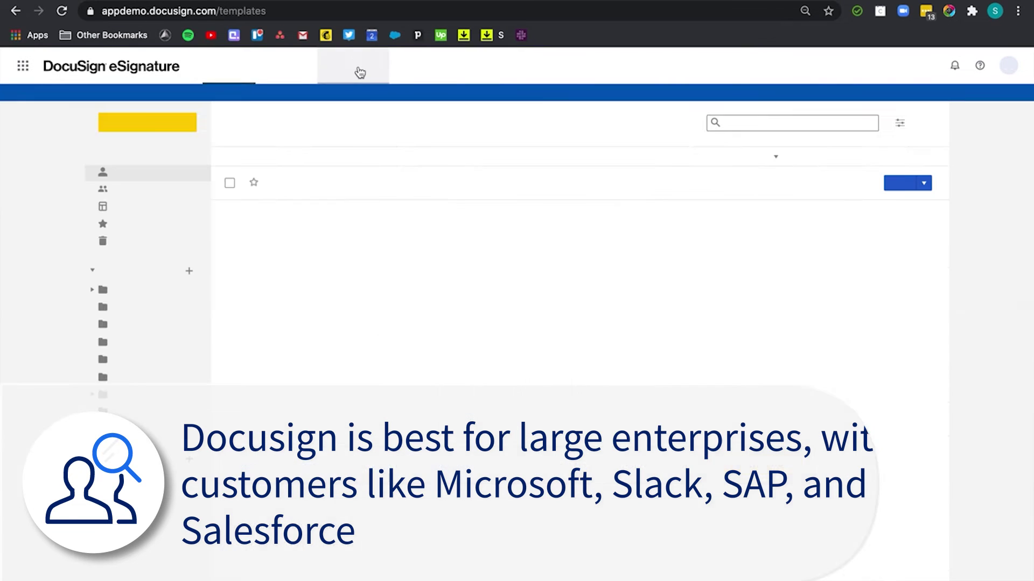